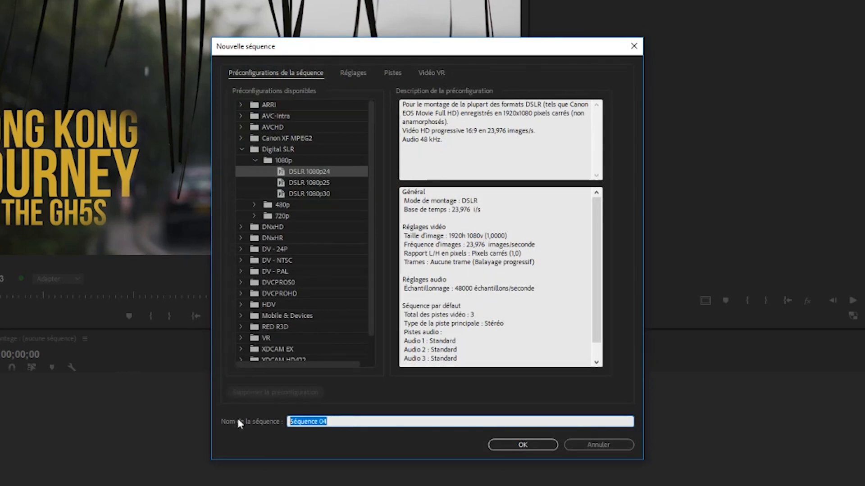
- Name the new sequence HK IGTV Export and set its frame size to 1080 horizontally by 1920 vertically
{"action": "type", "text": "HK IGTV Export"}
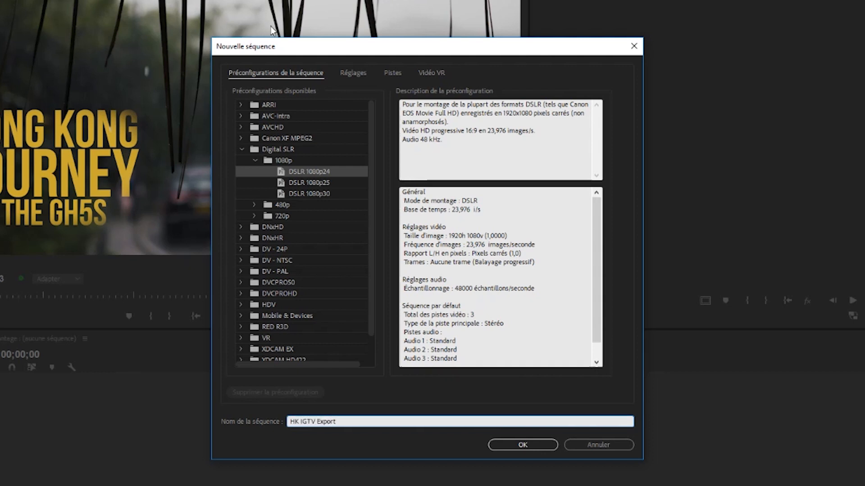
{"action": "left_click", "coordinate": [357, 72]}
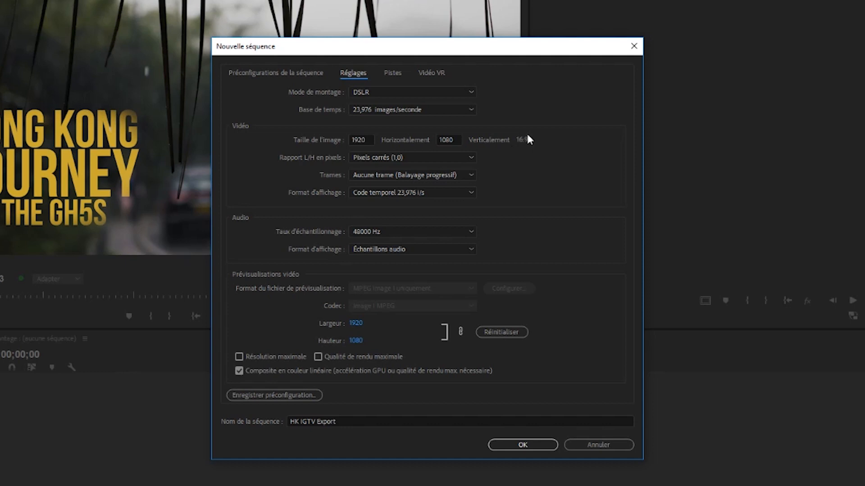
{"action": "left_click", "coordinate": [361, 140]}
{"action": "type", "text": "1080"}
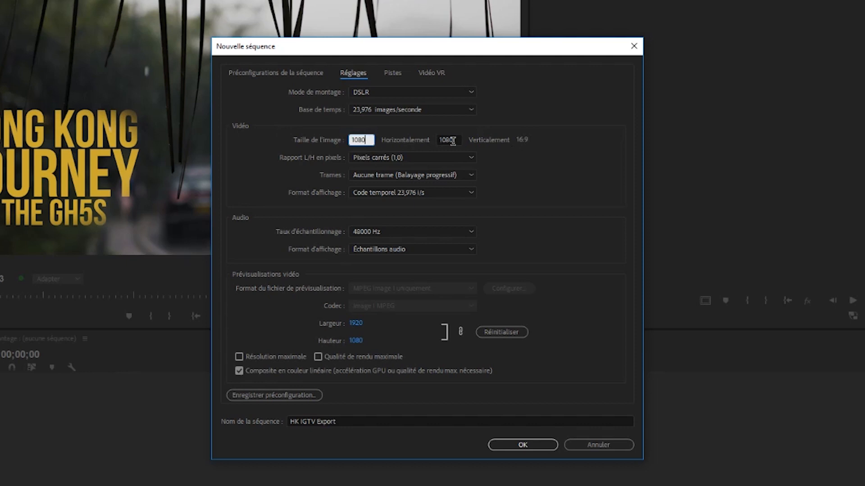
{"action": "left_click", "coordinate": [453, 140]}
{"action": "type", "text": "1920"}
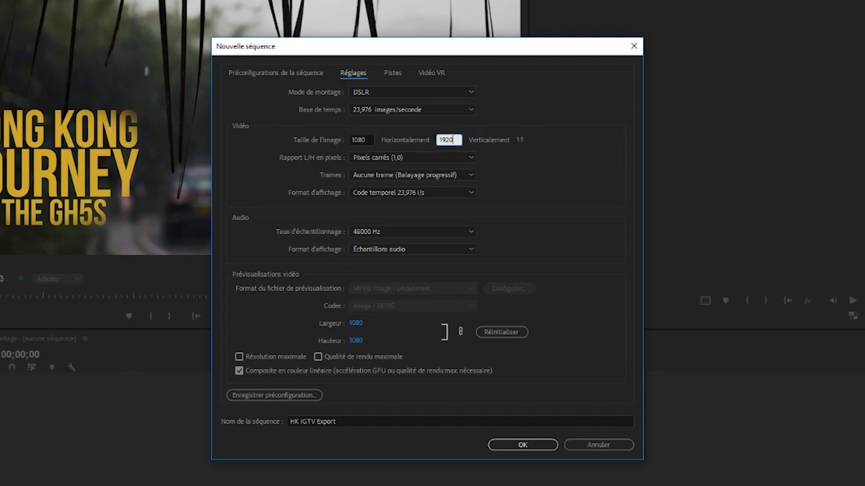
{"action": "left_click", "coordinate": [556, 142]}
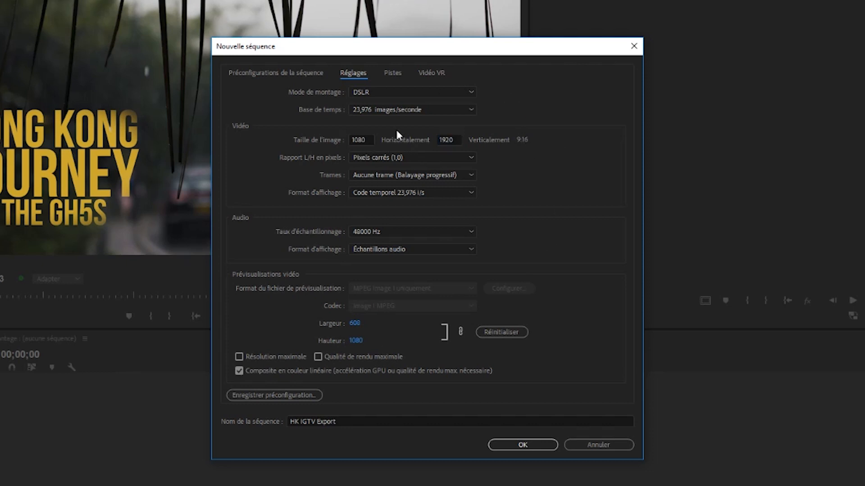
- Save the vertical sequence settings as a preset named IGTV 24FPS
{"action": "left_click", "coordinate": [294, 396]}
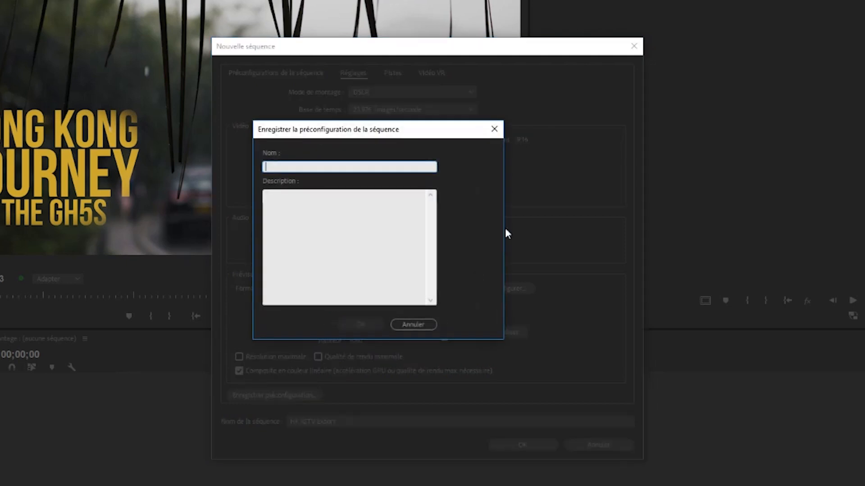
{"action": "type", "text": "IGTV 24FPS"}
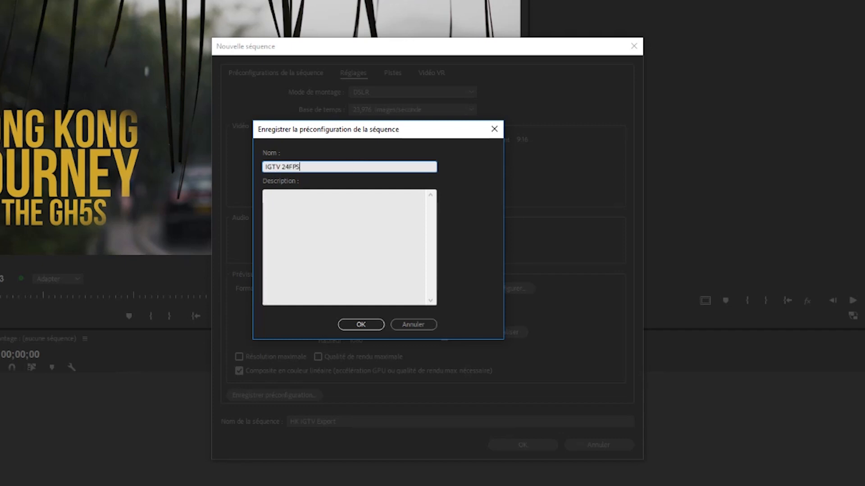
{"action": "left_click", "coordinate": [364, 326]}
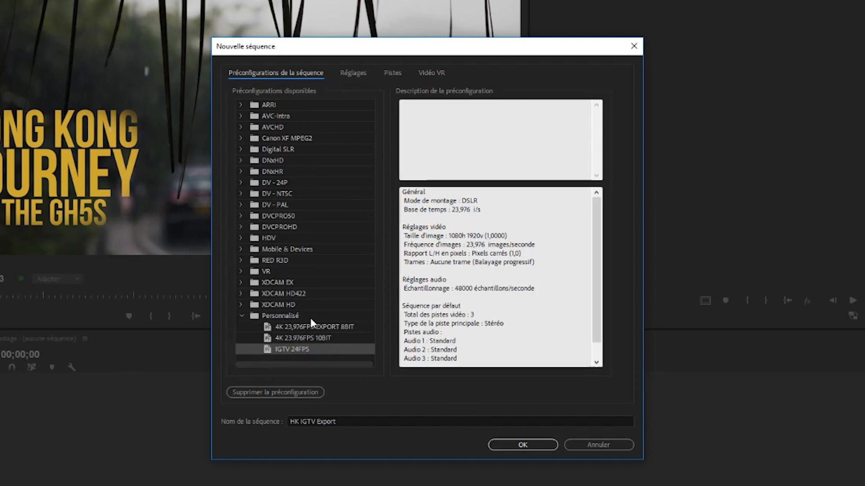
- Create the sequence from the IGTV 24FPS preset and place HongKong.mp4 at its start on track V1
{"action": "left_click", "coordinate": [522, 445]}
{"action": "left_click_drag", "start_coordinate": [57, 122], "coordinate": [255, 379]}
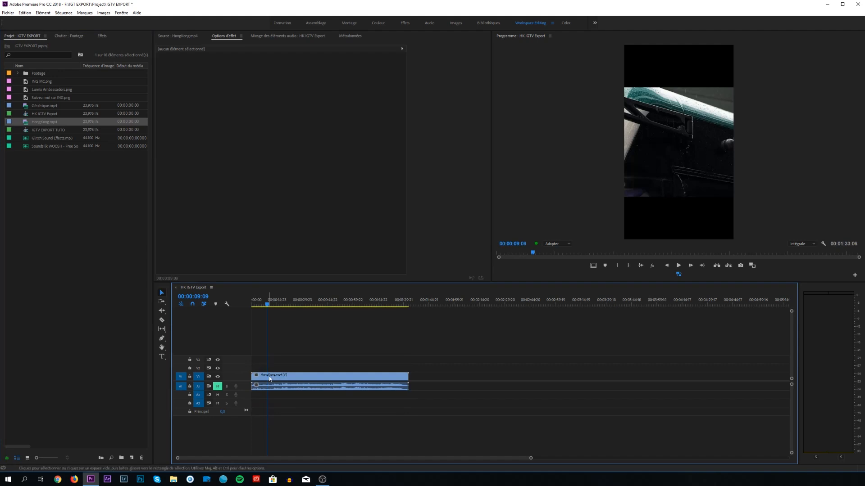
- Scale the HongKong.mp4 clip to 179 so it fills the vertical frame
{"action": "left_click", "coordinate": [270, 377]}
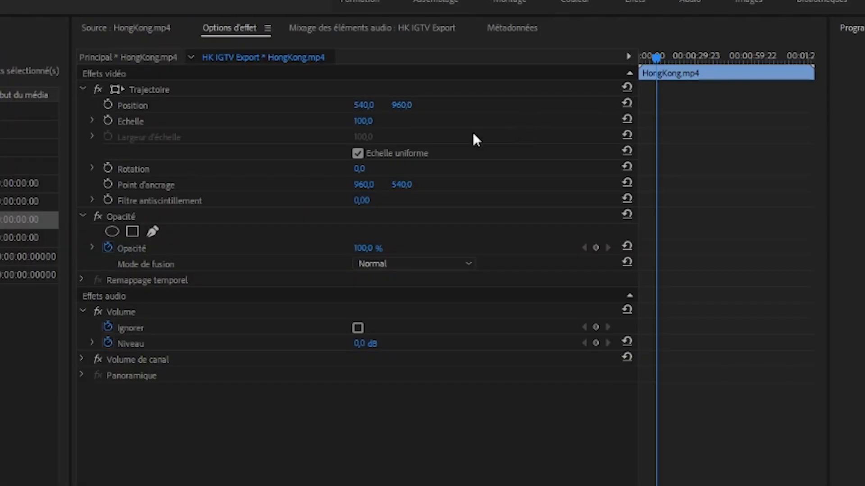
{"action": "left_click", "coordinate": [367, 122]}
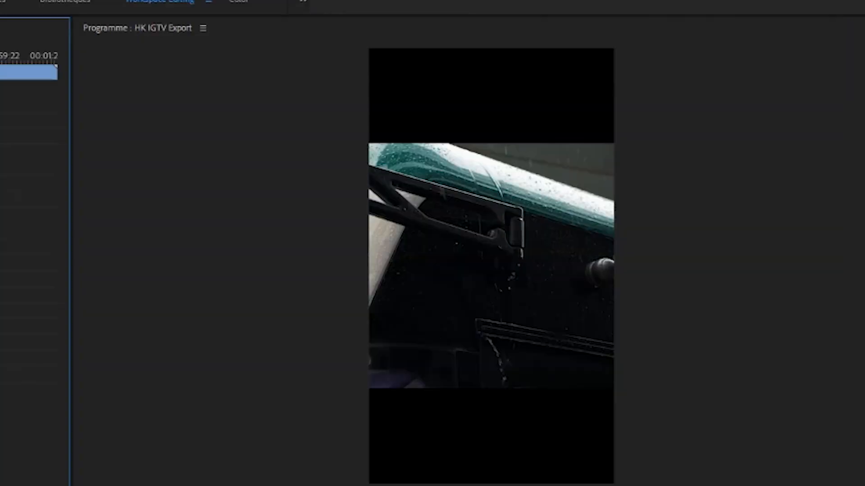
{"action": "left_click_drag", "start_coordinate": [367, 122], "coordinate": [437, 122]}
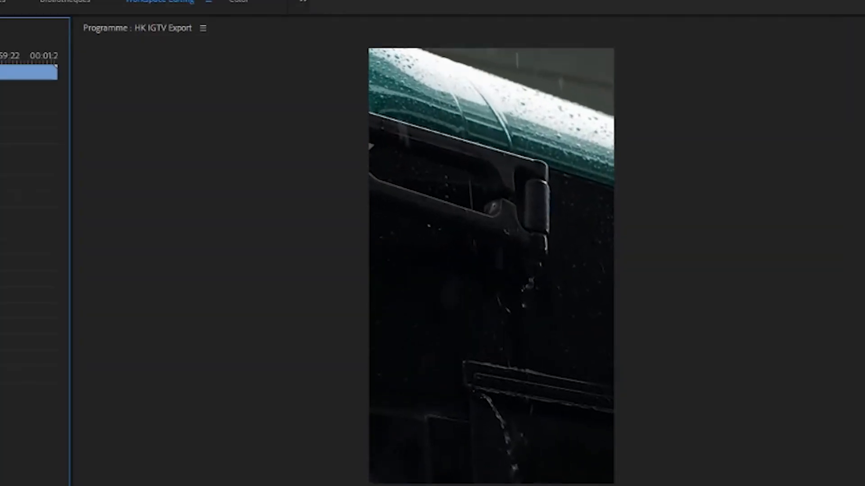
- Play to a shot of the hands and shift the clip horizontally to position 1033, checking the reframing around 00:00:27:04
{"action": "key", "text": "space"}
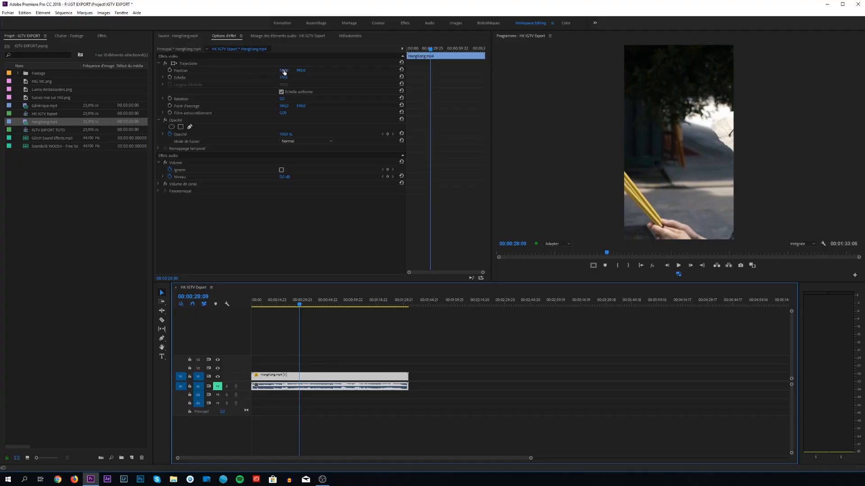
{"action": "left_click_drag", "start_coordinate": [284, 72], "coordinate": [259, 72]}
{"action": "left_click", "coordinate": [298, 305]}
{"action": "left_click_drag", "start_coordinate": [298, 305], "coordinate": [297, 309]}
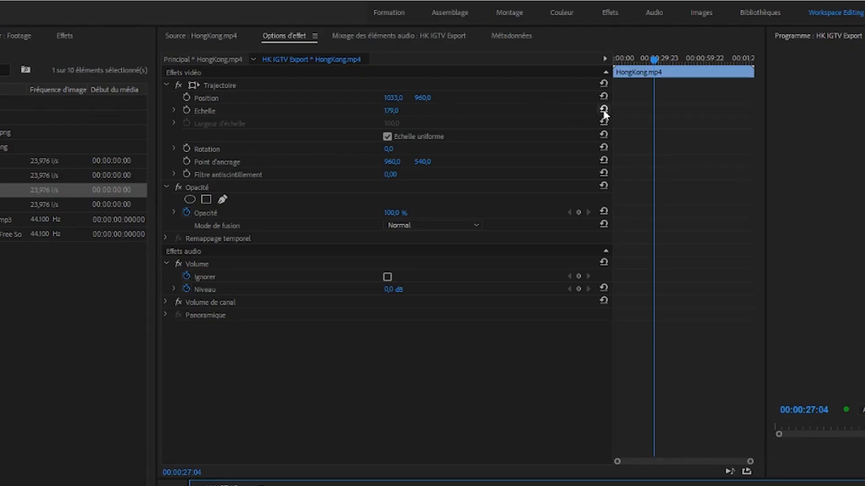
- Reset the clip's scale to 100 and set its rotation to 90 degrees
{"action": "left_click", "coordinate": [603, 111]}
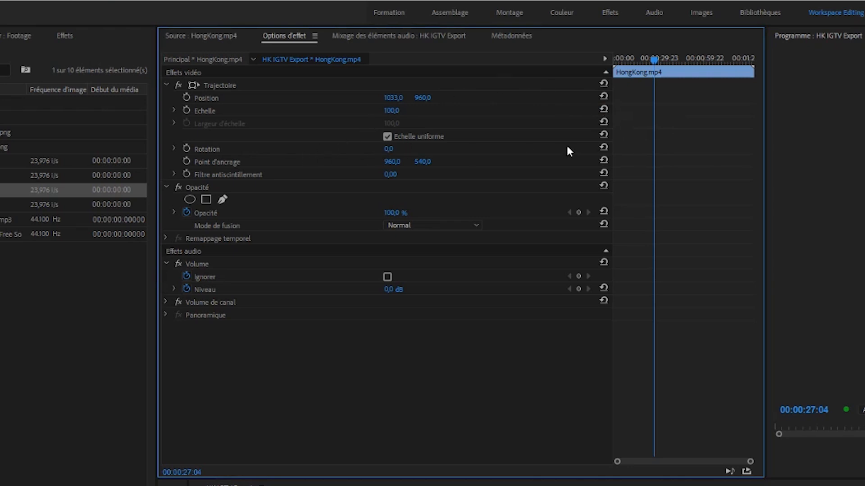
{"action": "left_click", "coordinate": [390, 149]}
{"action": "type", "text": "90"}
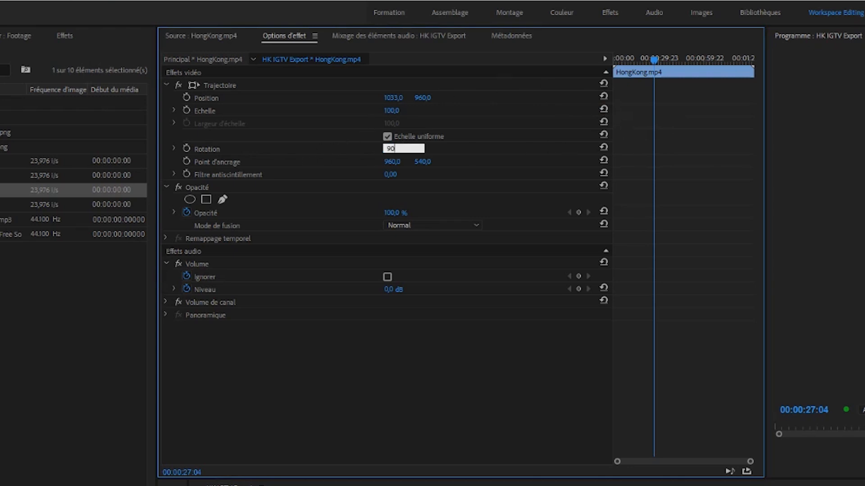
{"action": "key", "text": "Return"}
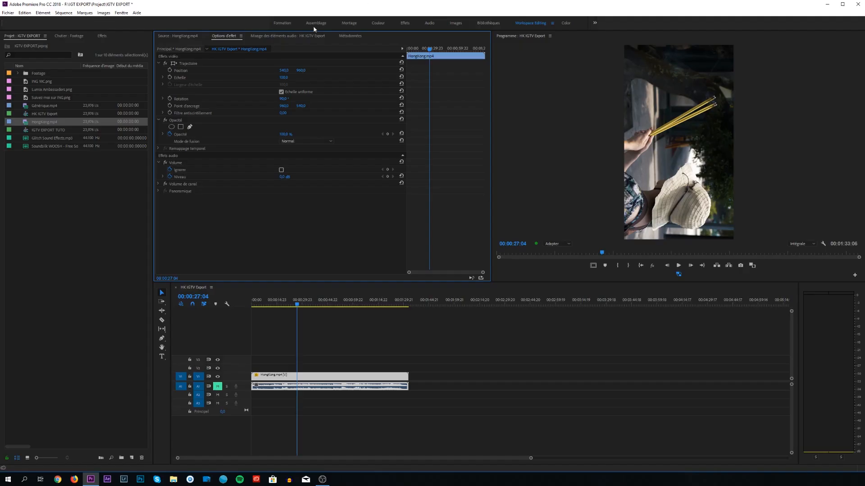
- Reset the clip's rotation and enlarge it until it fills the vertical frame, then scrub back through the sequence
{"action": "left_click", "coordinate": [401, 97]}
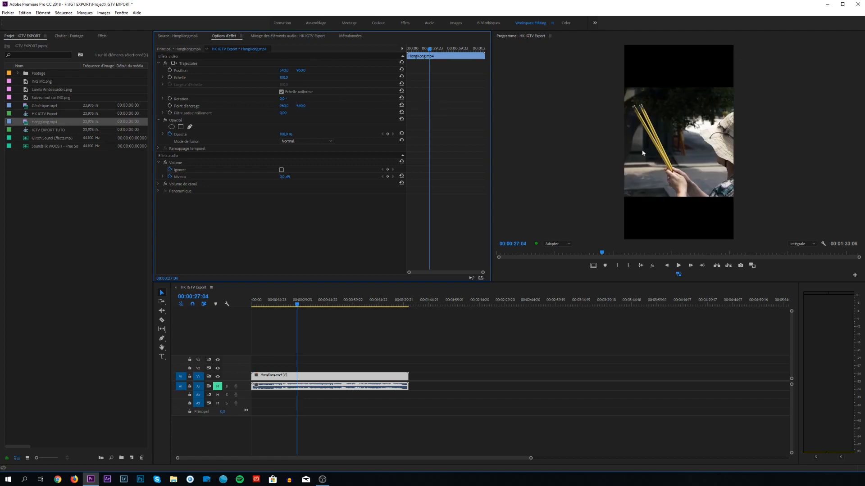
{"action": "left_click_drag", "start_coordinate": [283, 77], "coordinate": [321, 77]}
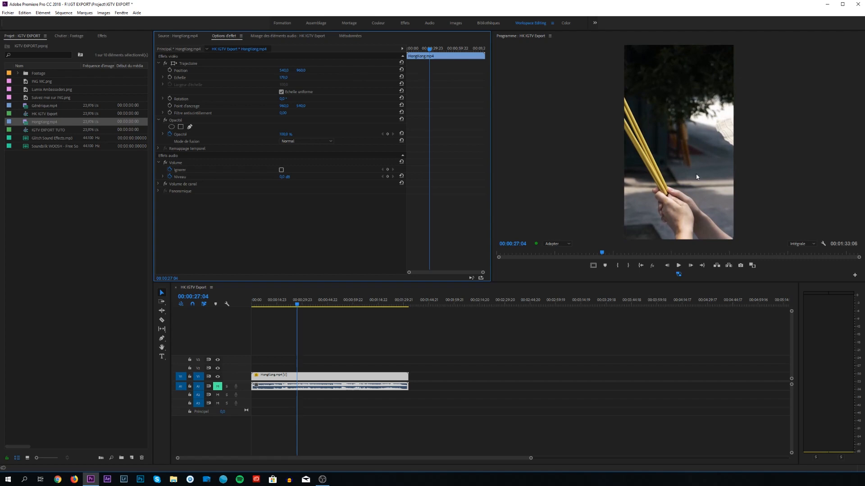
{"action": "left_click", "coordinate": [297, 305]}
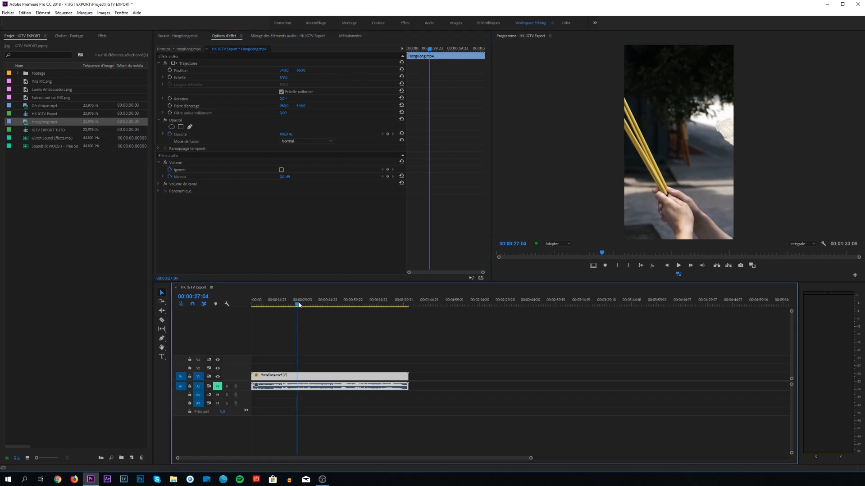
{"action": "left_click_drag", "start_coordinate": [298, 305], "coordinate": [256, 317]}
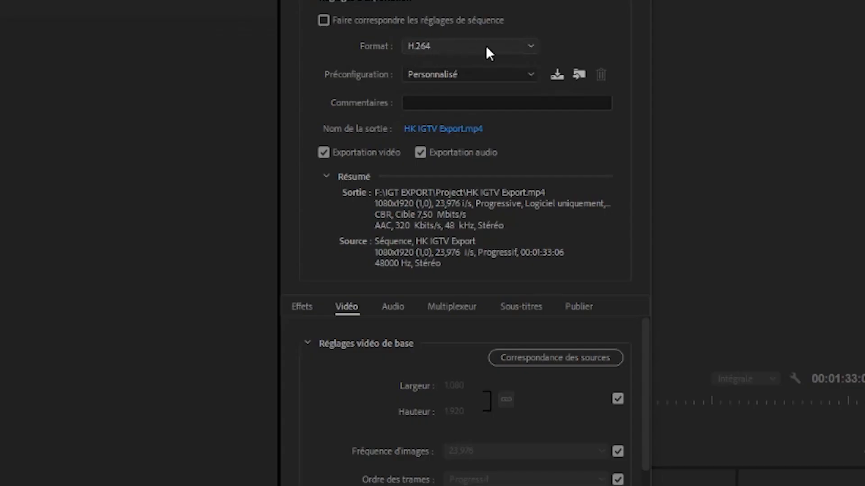
- Apply the export preset "Correspondance à la source – Débit élevé" and match the basic video settings to the source
{"action": "left_click", "coordinate": [516, 75]}
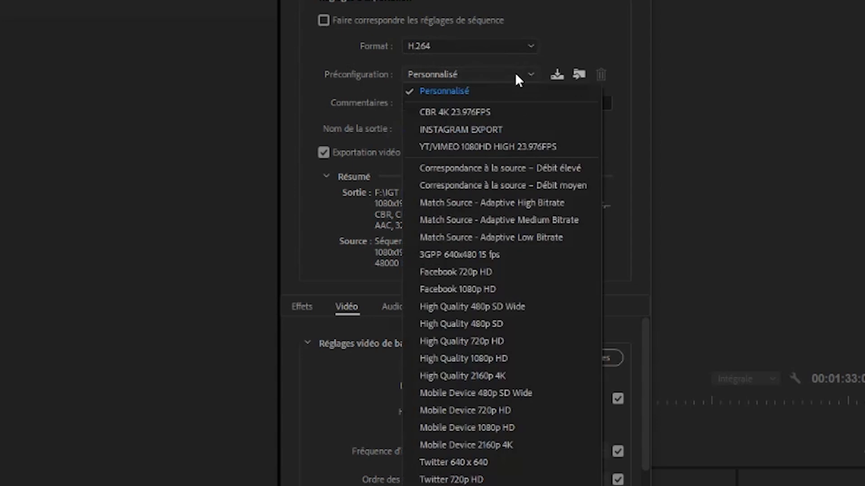
{"action": "left_click", "coordinate": [504, 168]}
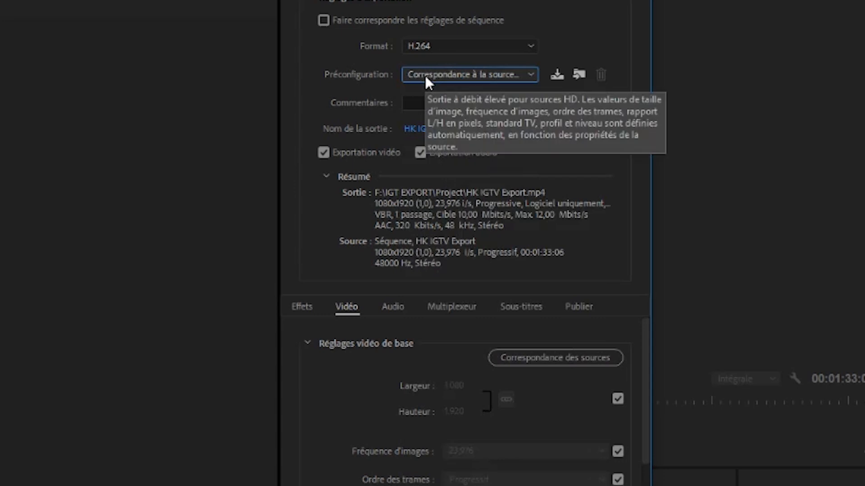
{"action": "left_click", "coordinate": [544, 356]}
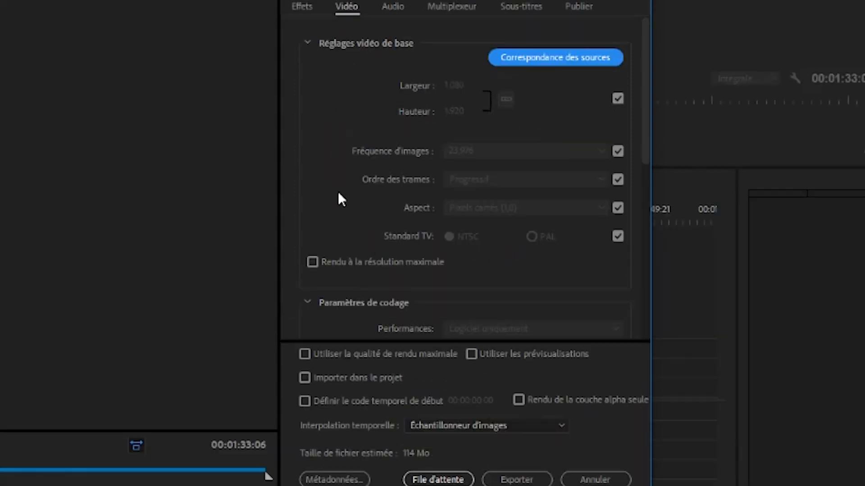
- Enable "Rendu à la résolution maximale" and set the encoding profile to Supérieur instead of matching the source
{"action": "left_click", "coordinate": [312, 263]}
{"action": "scroll", "coordinate": [346, 190], "scroll_direction": "down", "scroll_amount": 1}
{"action": "scroll", "coordinate": [346, 191], "scroll_direction": "up", "scroll_amount": 1}
{"action": "scroll", "coordinate": [346, 191], "scroll_direction": "down", "scroll_amount": 3}
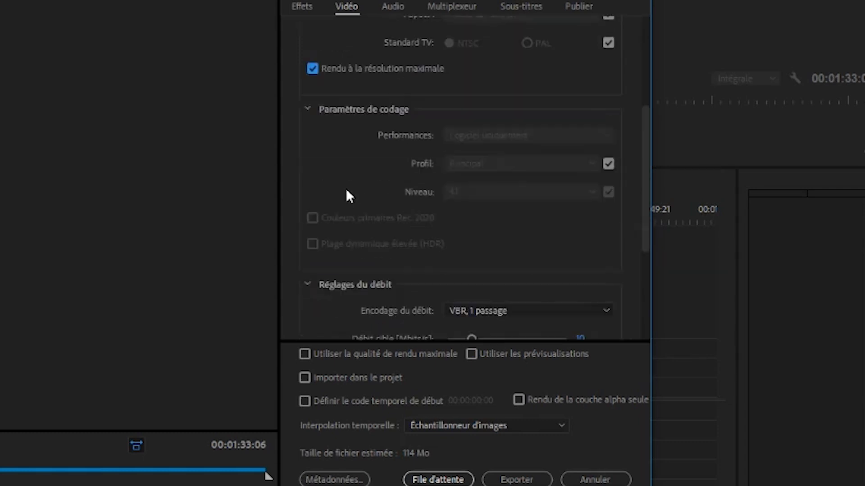
{"action": "left_click", "coordinate": [609, 164]}
{"action": "left_click", "coordinate": [592, 164]}
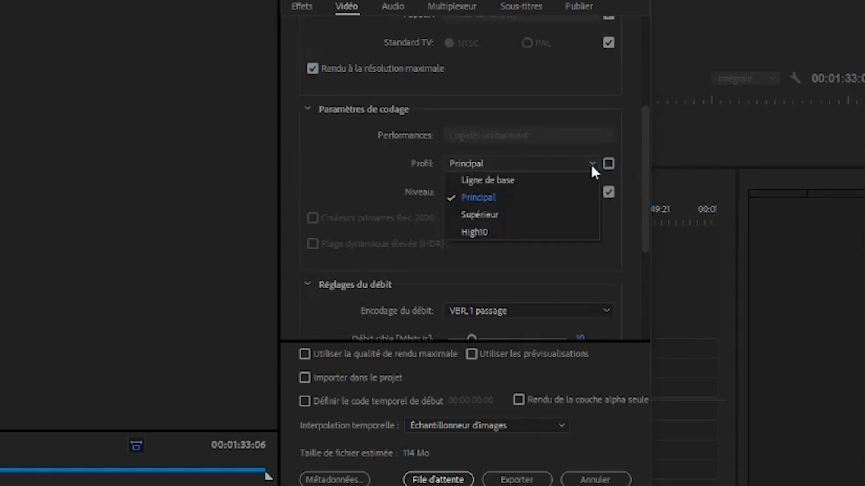
{"action": "left_click", "coordinate": [518, 217]}
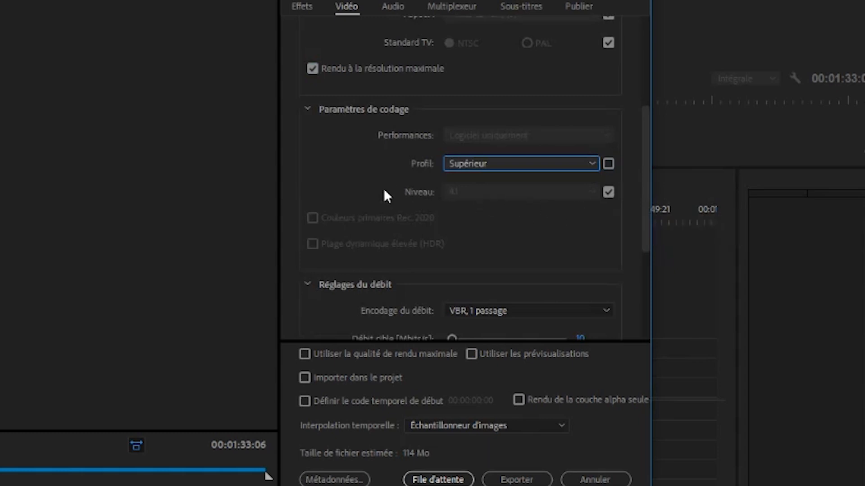
{"action": "left_click", "coordinate": [360, 198]}
- Set the bitrate encoding to CBR with a target bitrate of 7,5 Mbits/s
{"action": "scroll", "coordinate": [357, 192], "scroll_direction": "down", "scroll_amount": 5}
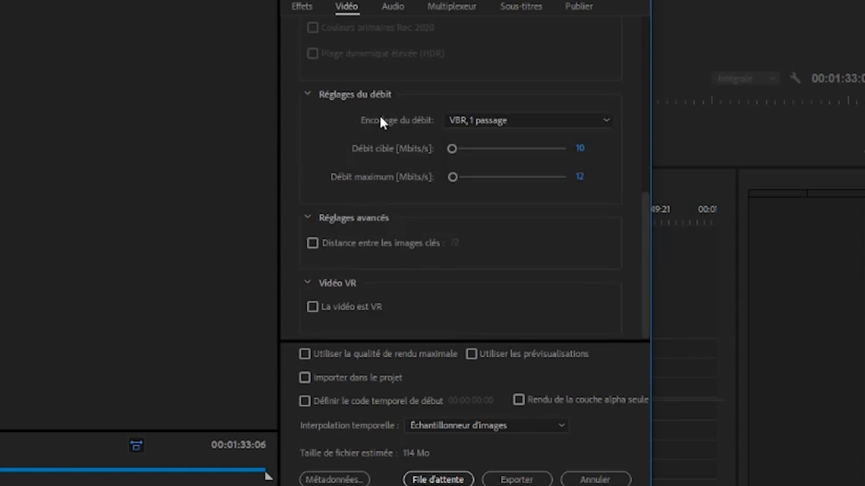
{"action": "left_click", "coordinate": [579, 126]}
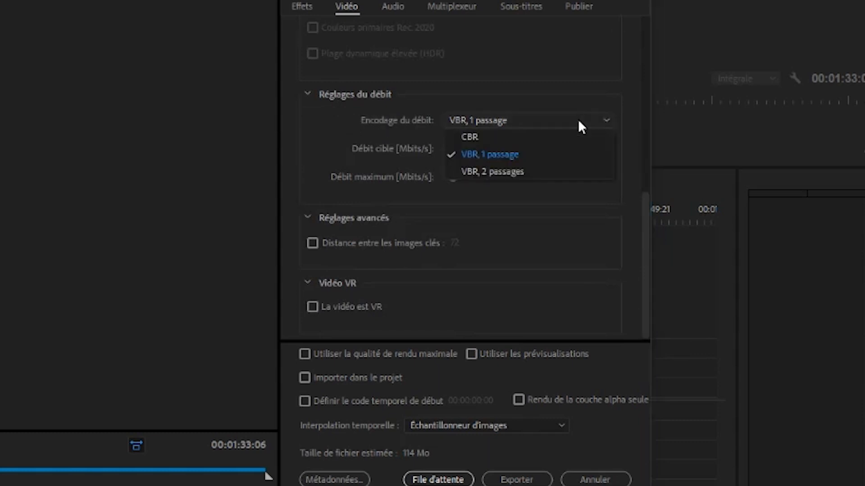
{"action": "left_click", "coordinate": [551, 134]}
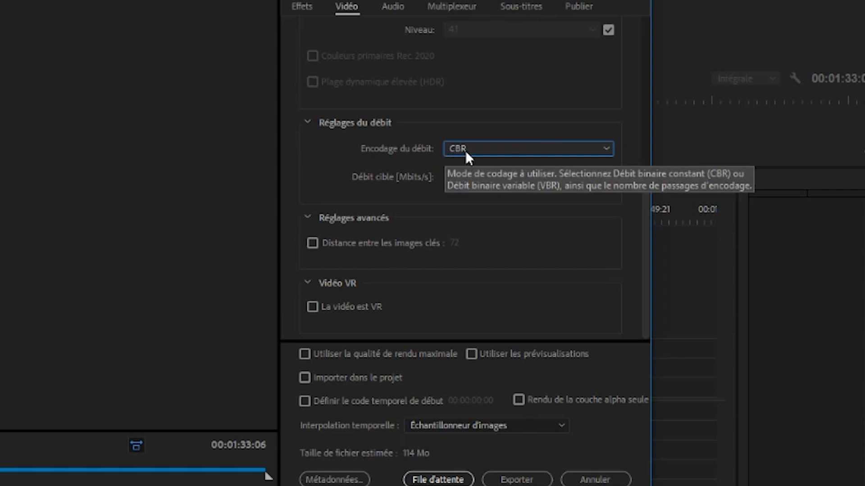
{"action": "left_click", "coordinate": [581, 177]}
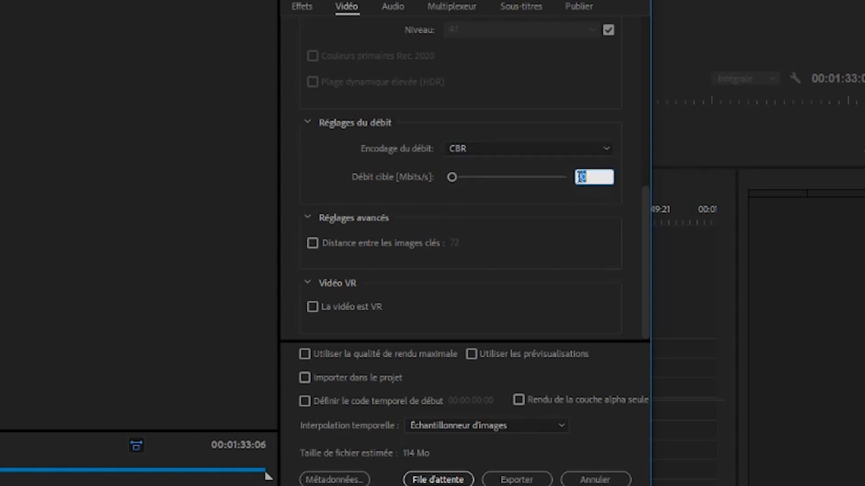
{"action": "type", "text": "7,5"}
{"action": "key", "text": "Return"}
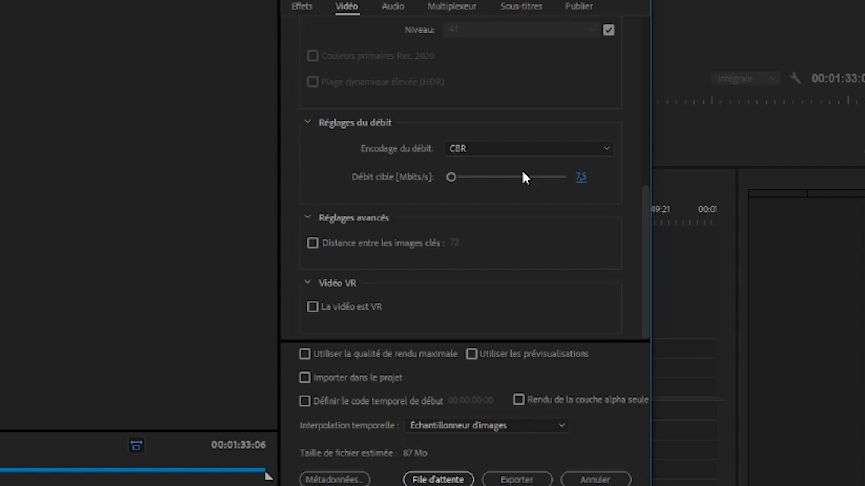
{"action": "left_click", "coordinate": [583, 179]}
- Enable "Utiliser la qualité de rendu maximale" and review the audio export settings
{"action": "left_click", "coordinate": [305, 354]}
{"action": "left_click", "coordinate": [400, 10]}
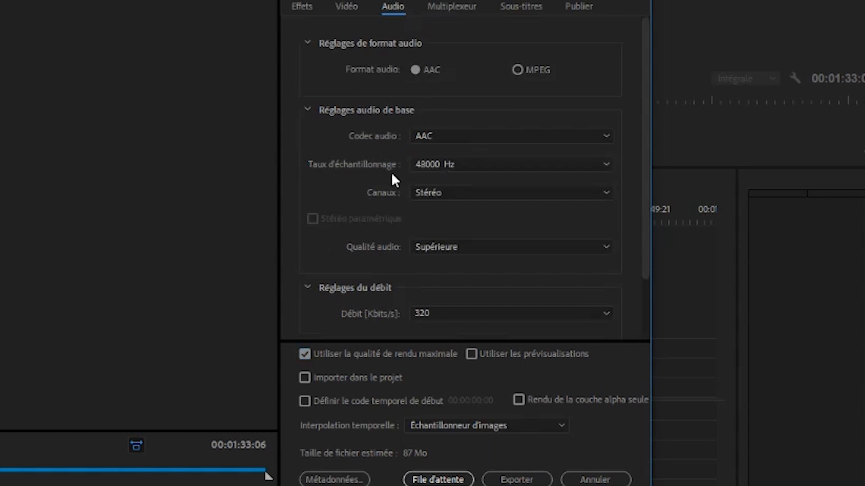
{"action": "scroll", "coordinate": [366, 207], "scroll_direction": "down", "scroll_amount": 2}
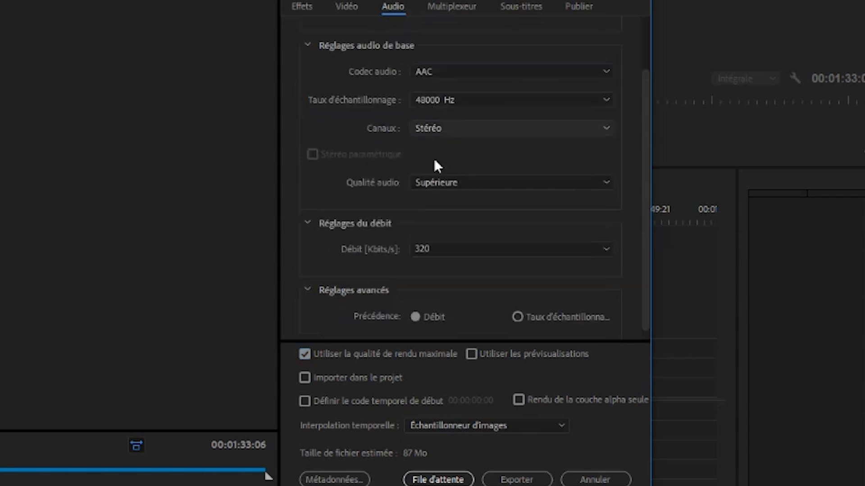
{"action": "scroll", "coordinate": [382, 252], "scroll_direction": "down", "scroll_amount": 1}
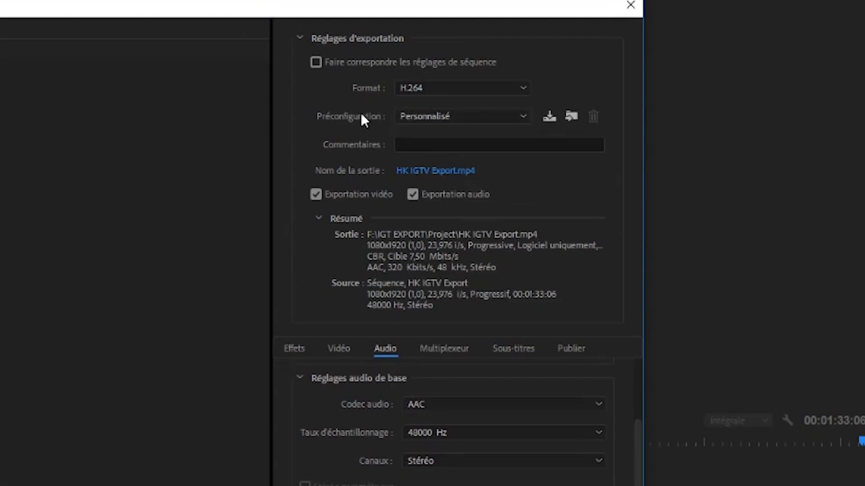
- Save the export settings as a preset named "IGTV FHD 24FPS EXPORT" and export the sequence
{"action": "left_click", "coordinate": [549, 118]}
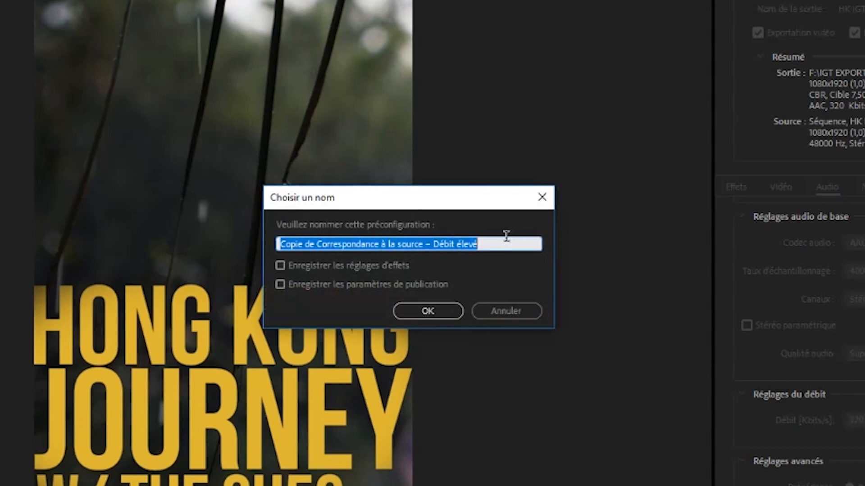
{"action": "key", "text": "BackSpace"}
{"action": "type", "text": "IGT"}
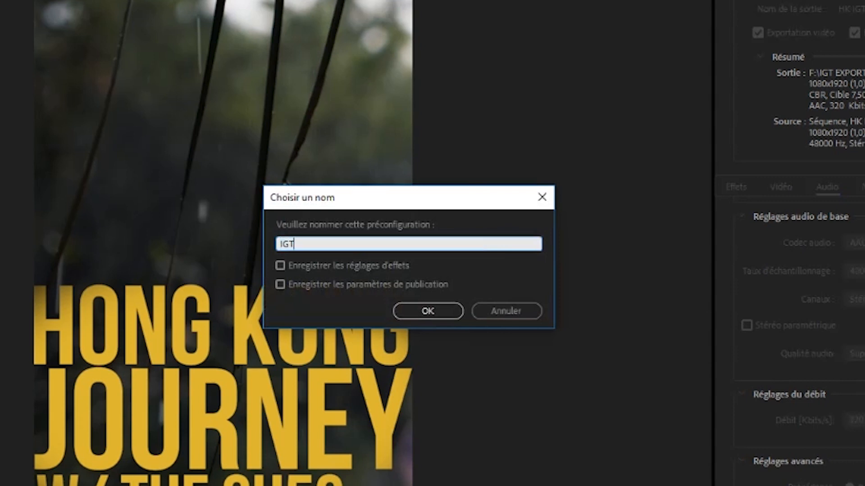
{"action": "type", "text": "V FHD 24FPS EXPORT"}
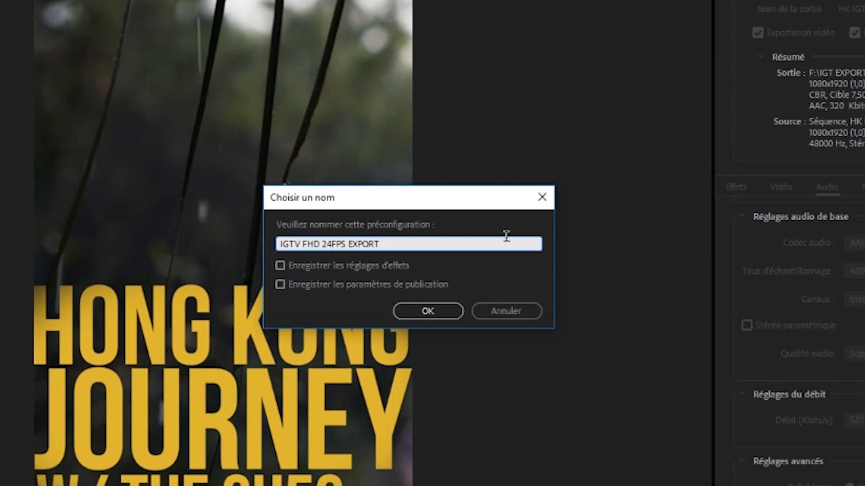
{"action": "left_click", "coordinate": [427, 312]}
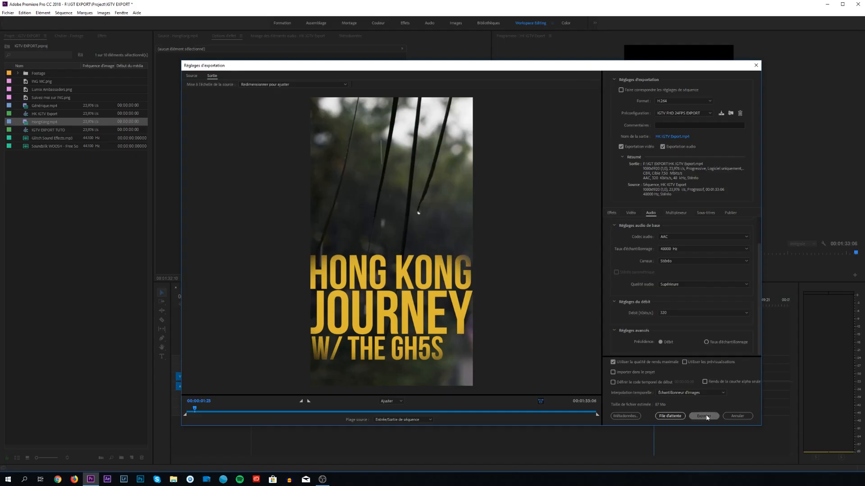
{"action": "left_click", "coordinate": [705, 416]}
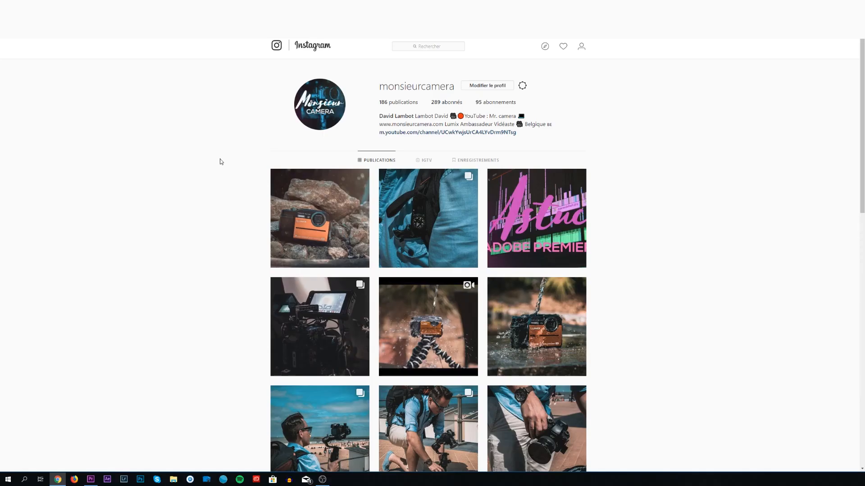
- Switch to Instagram in the browser, start a new IGTV video from the profile's IGTV section, and add the exported HK IGTV video file
{"action": "left_click", "coordinate": [426, 161]}
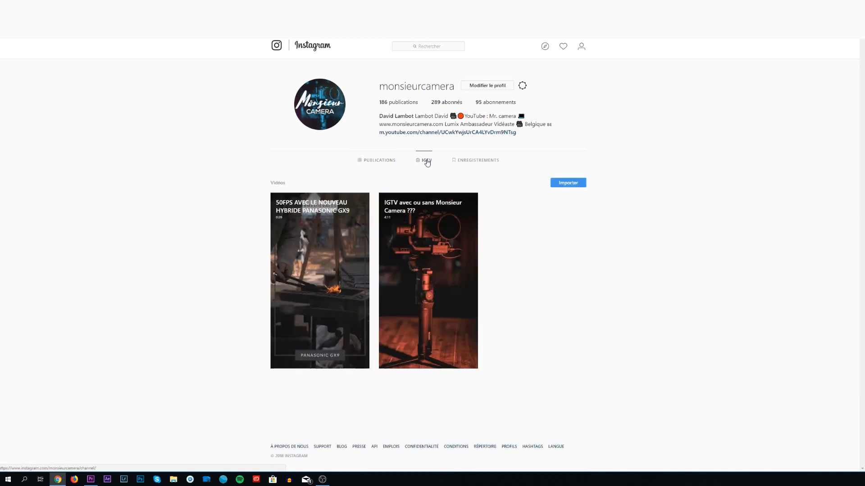
{"action": "left_click", "coordinate": [563, 185]}
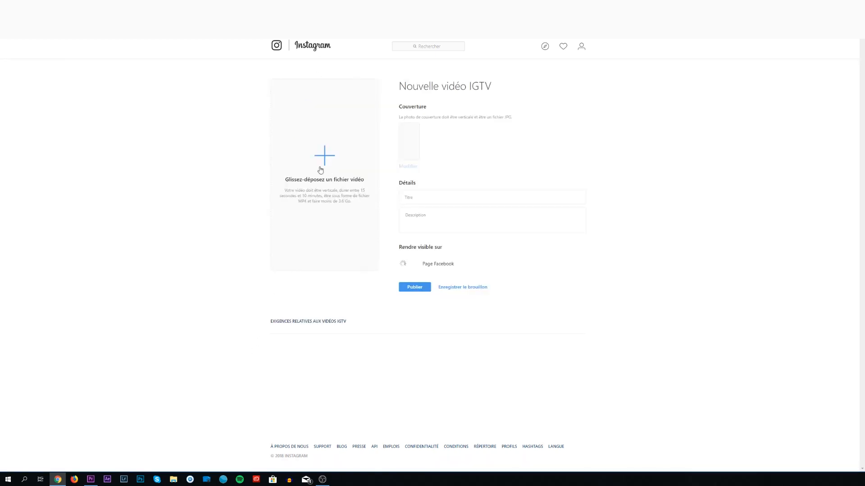
{"action": "left_click_drag", "start_coordinate": [538, 130], "coordinate": [311, 159]}
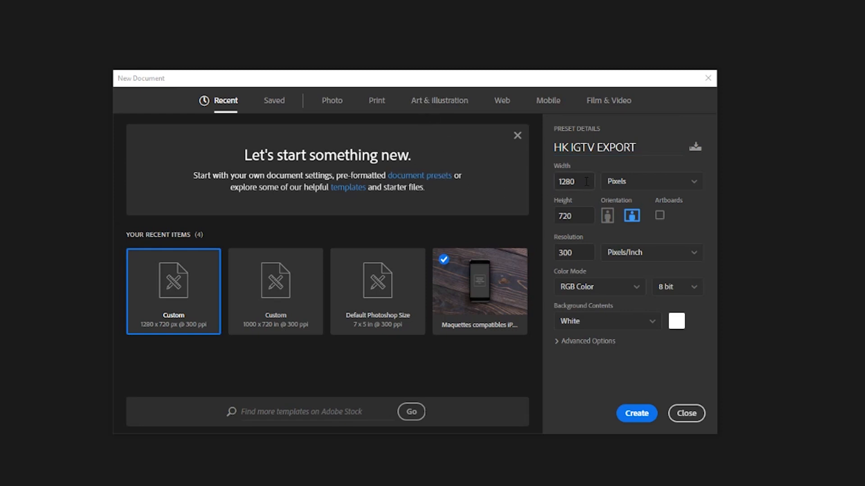
- Switch to Photoshop and set the new HK IGTV EXPORT cover document to 640 pixels wide and 1136 pixels high
{"action": "left_click_drag", "start_coordinate": [587, 182], "coordinate": [518, 184]}
{"action": "type", "text": "640"}
{"action": "key", "text": "Tab"}
{"action": "type", "text": "11"}
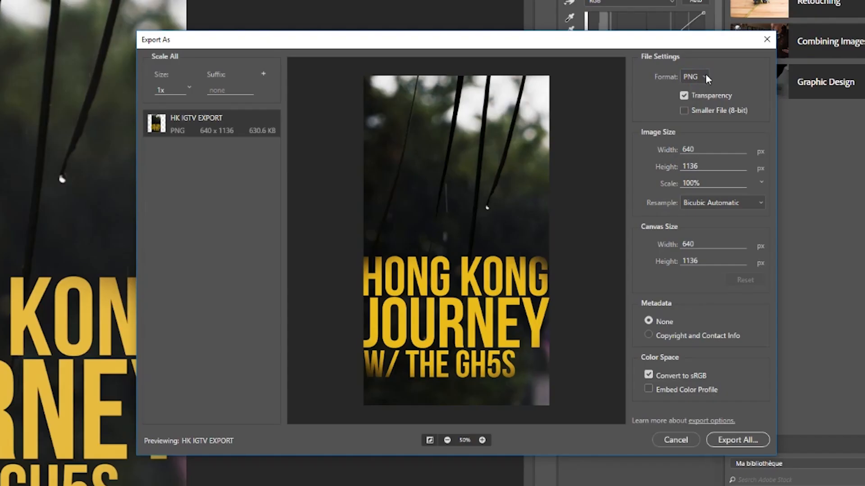
- Set the file format of the HK IGTV EXPORT cover image export to JPG
{"action": "left_click", "coordinate": [703, 77]}
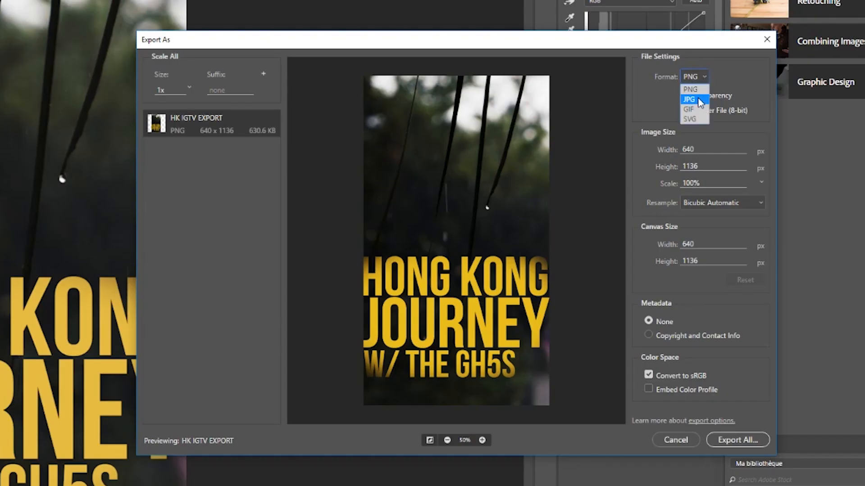
{"action": "left_click", "coordinate": [700, 100]}
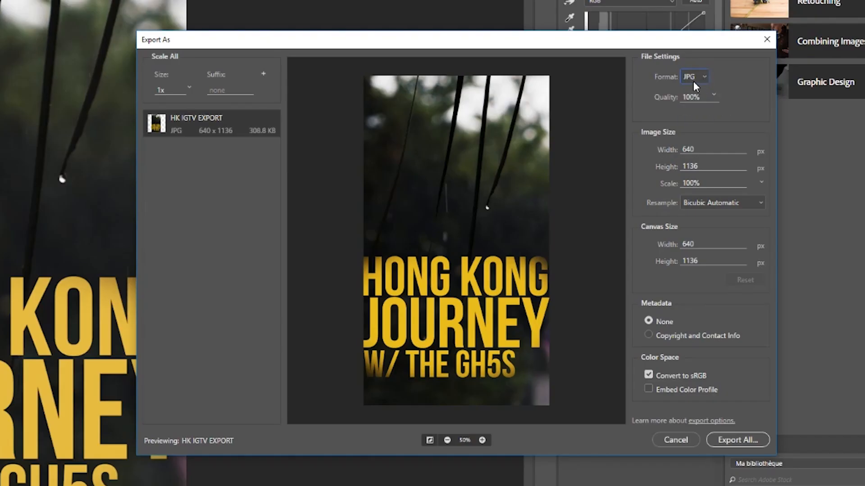